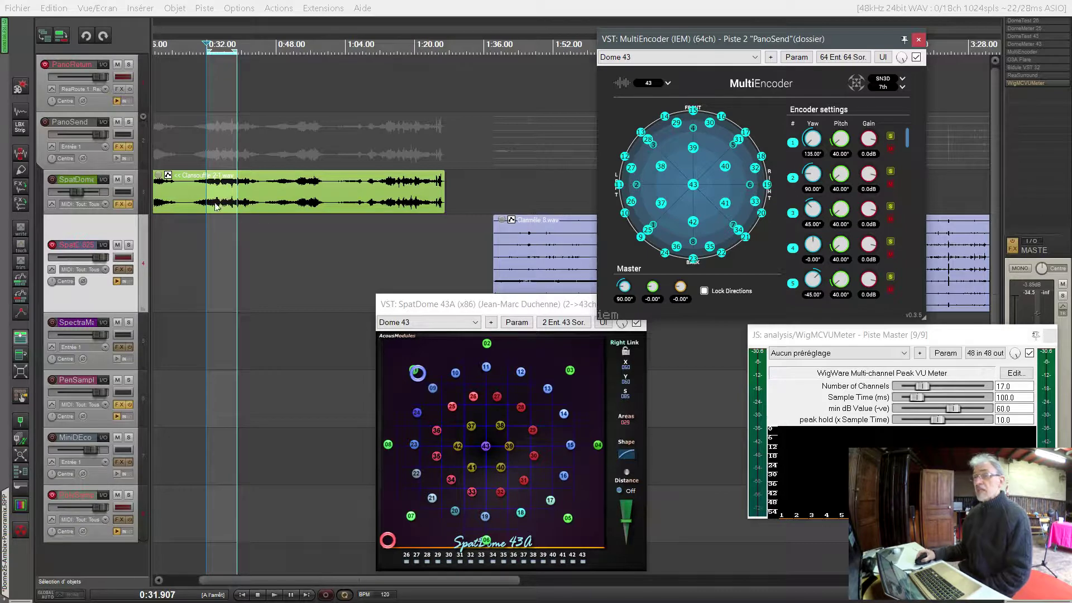
- Inspect the PanoSend track's hardware output routing of channels 1-64 to ReaRoute 1-64, including the multichannel source options
{"action": "left_click", "coordinate": [105, 166]}
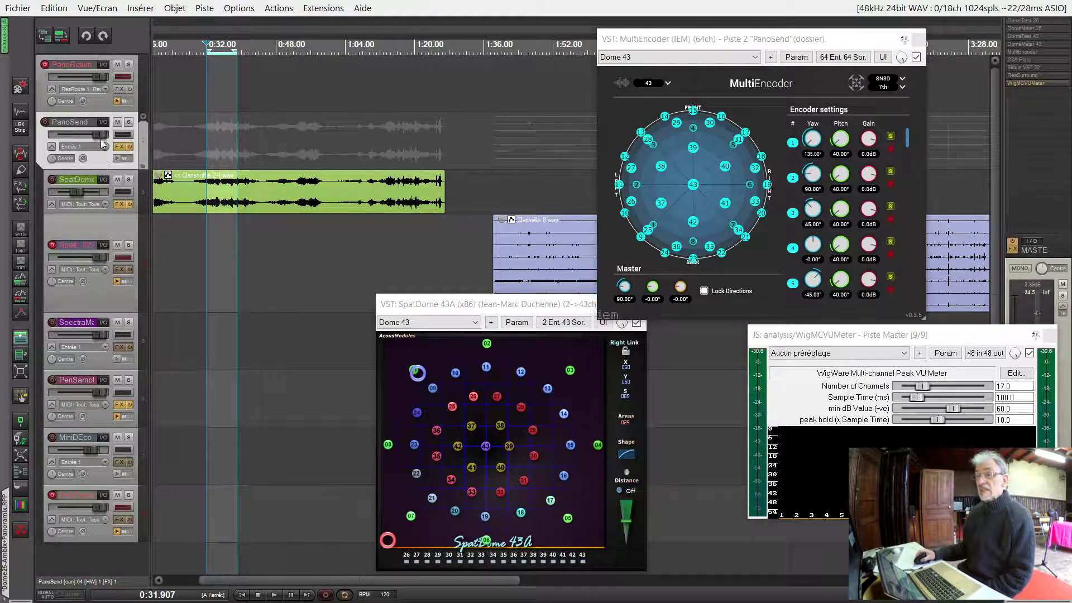
{"action": "left_click", "coordinate": [103, 122]}
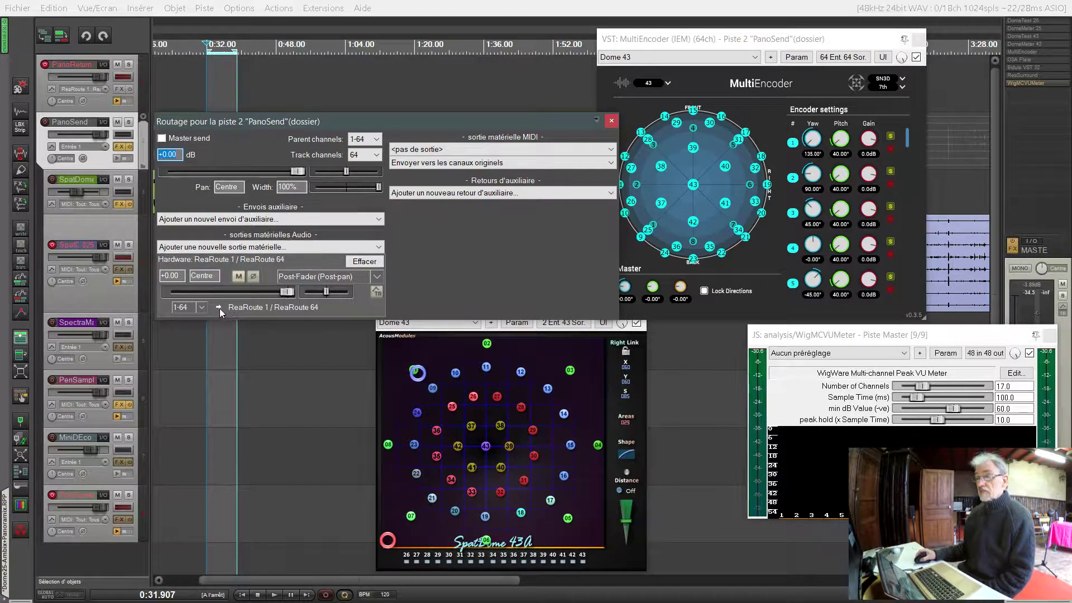
{"action": "left_click", "coordinate": [202, 307]}
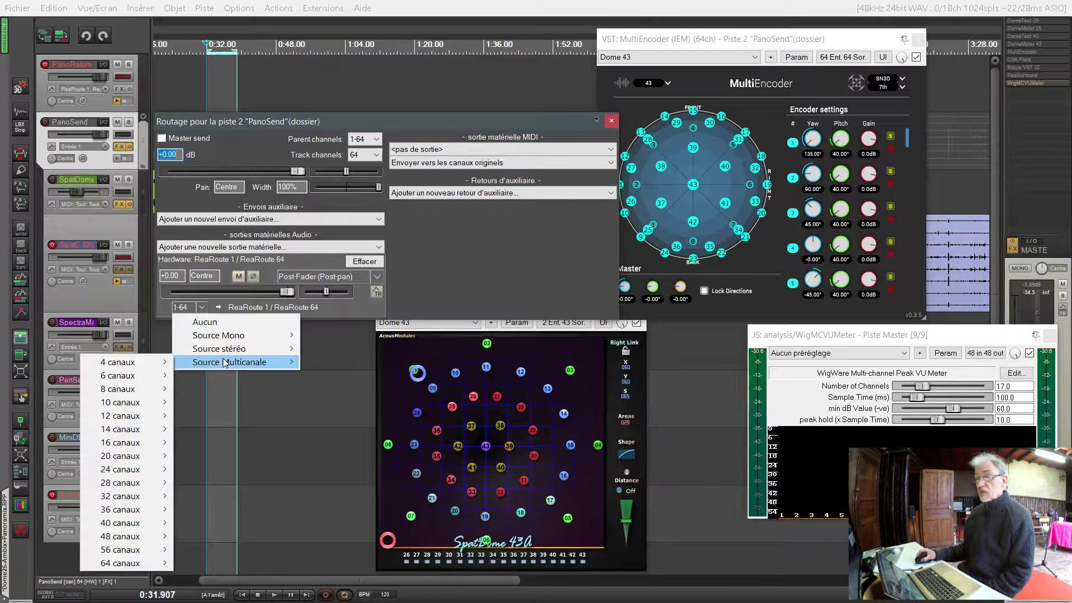
{"action": "left_click", "coordinate": [162, 306]}
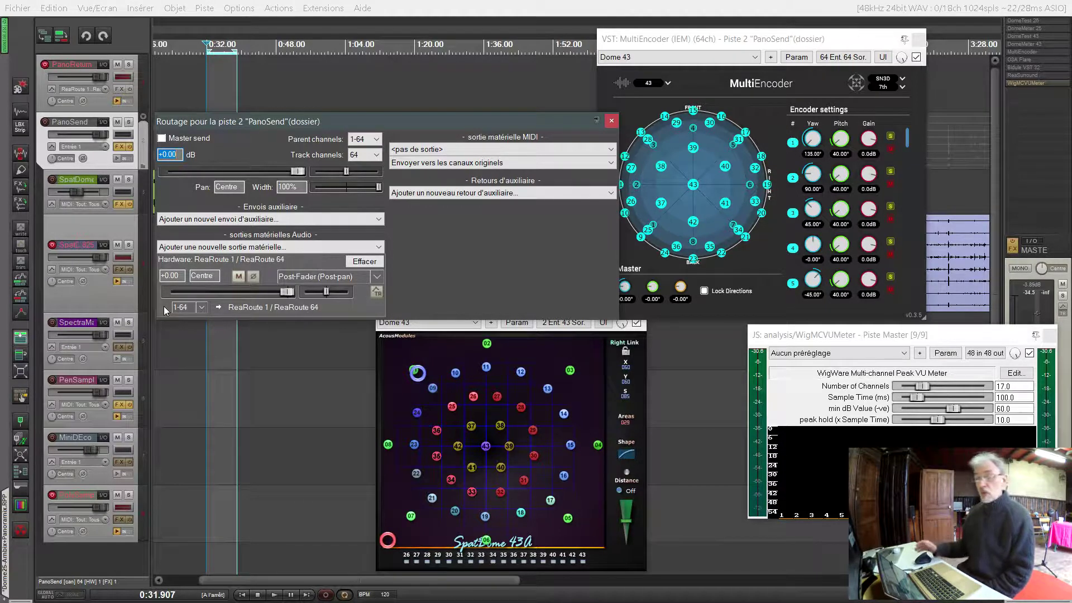
{"action": "left_click", "coordinate": [101, 163]}
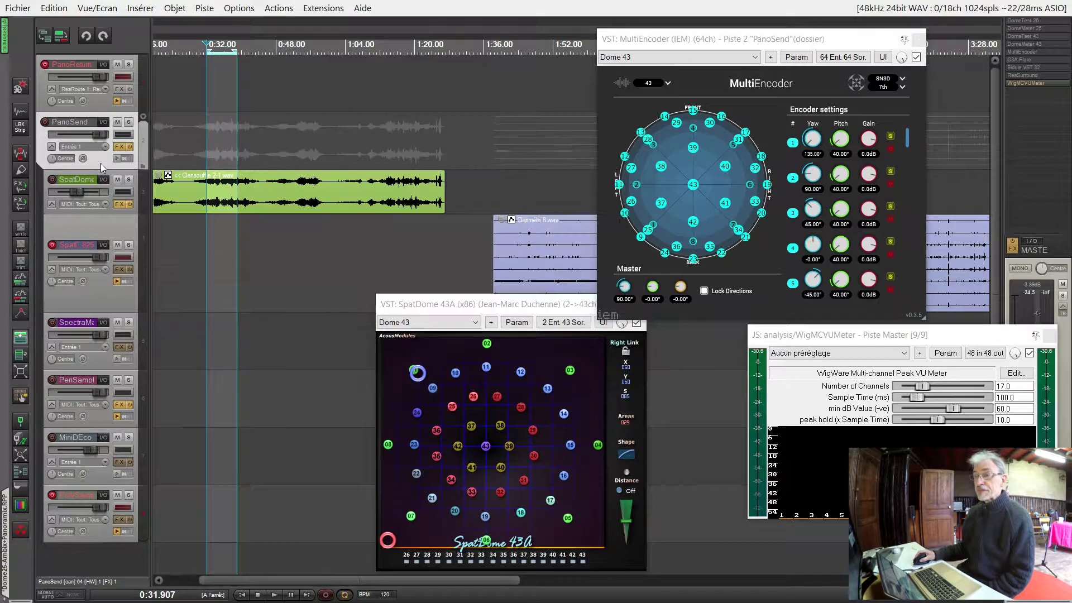
- Inspect the PanoReturn track's recording input options, including the 64-channel ReaRoute 1 to ReaRoute 64 input
{"action": "left_click", "coordinate": [101, 98]}
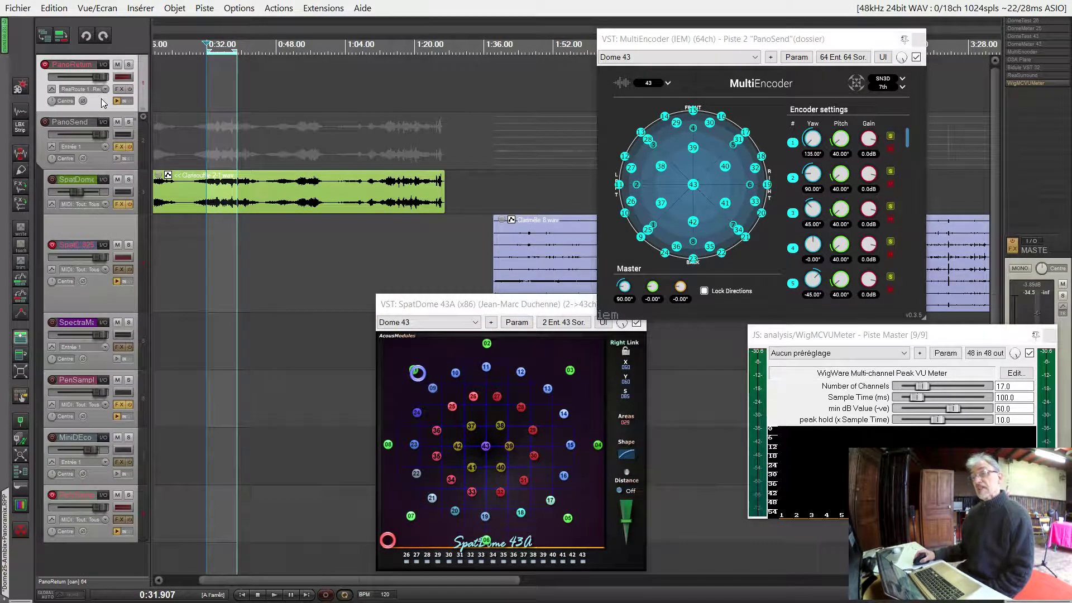
{"action": "right_click", "coordinate": [47, 66]}
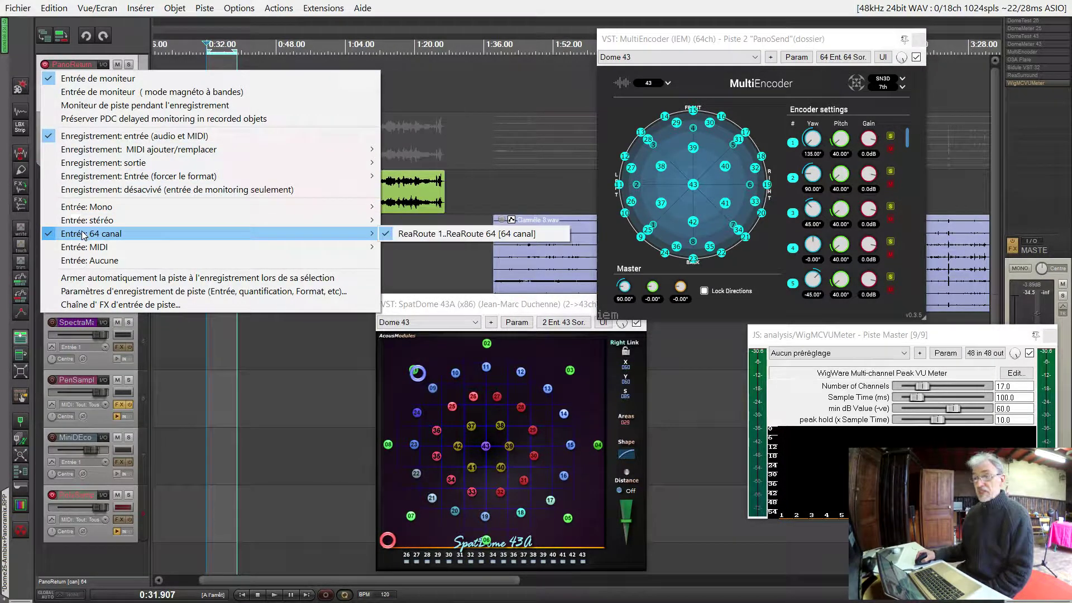
{"action": "left_click", "coordinate": [99, 54]}
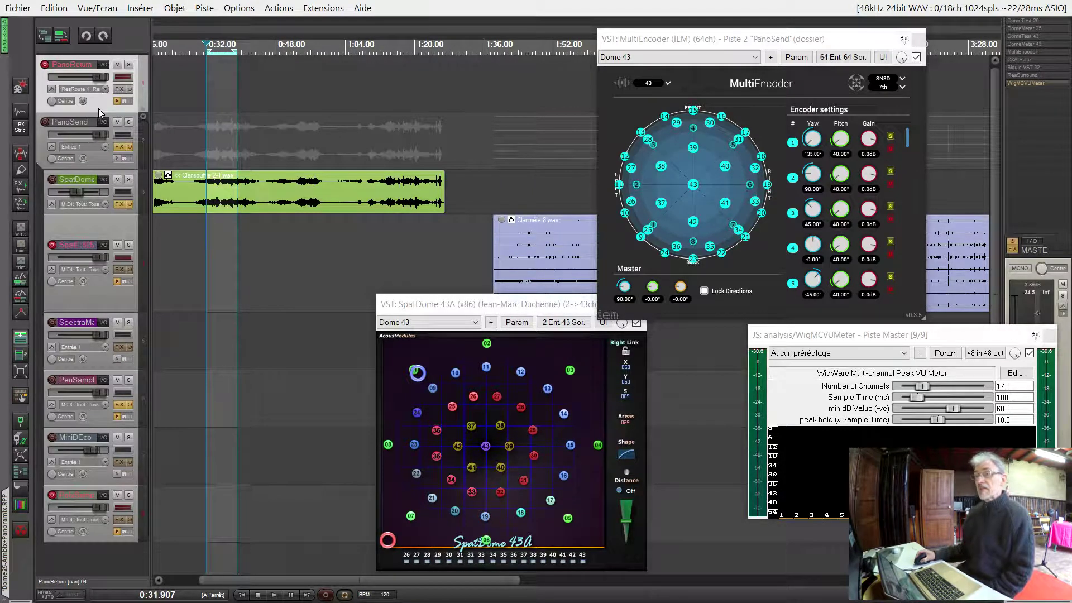
{"action": "left_click", "coordinate": [103, 66]}
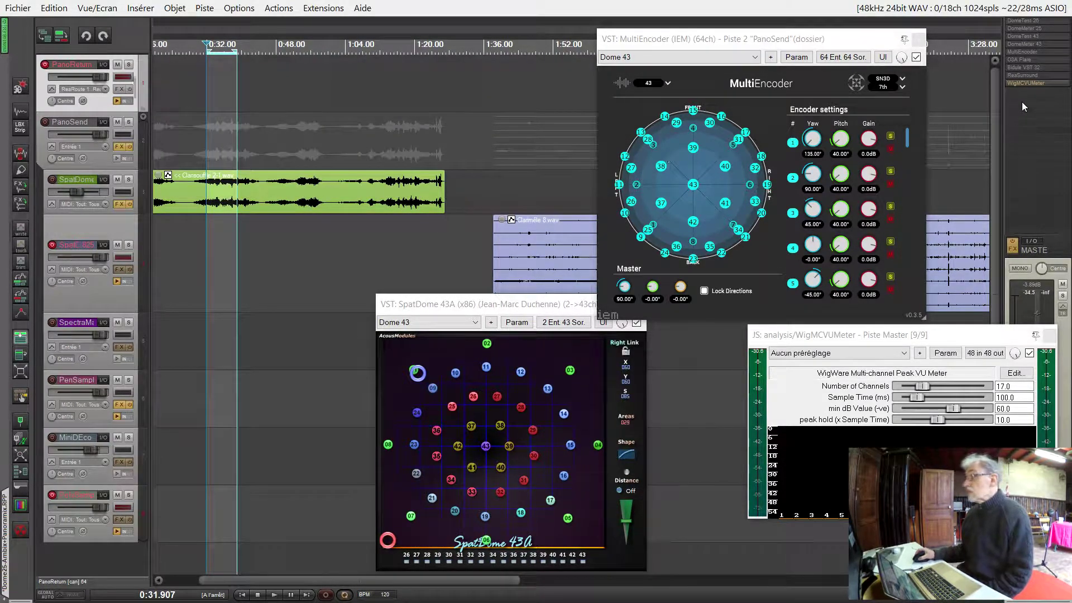
- Switch to Panoramix and show the loudspeaker positions of HOA Bus 1, moving their window clear of the bus strip
{"action": "left_click_drag", "start_coordinate": [858, 341], "coordinate": [843, 358]}
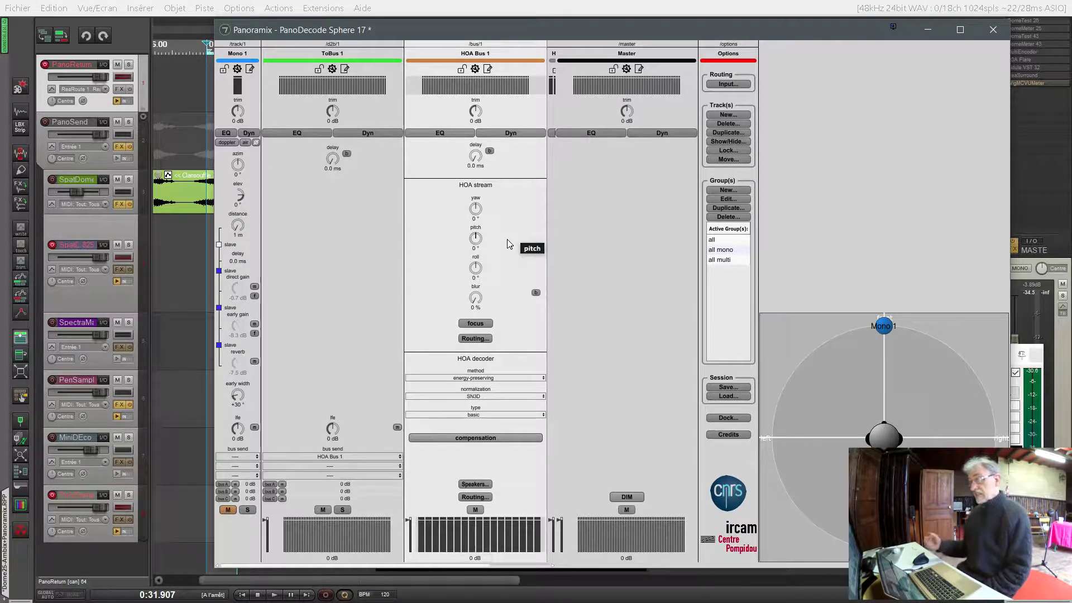
{"action": "left_click", "coordinate": [482, 486]}
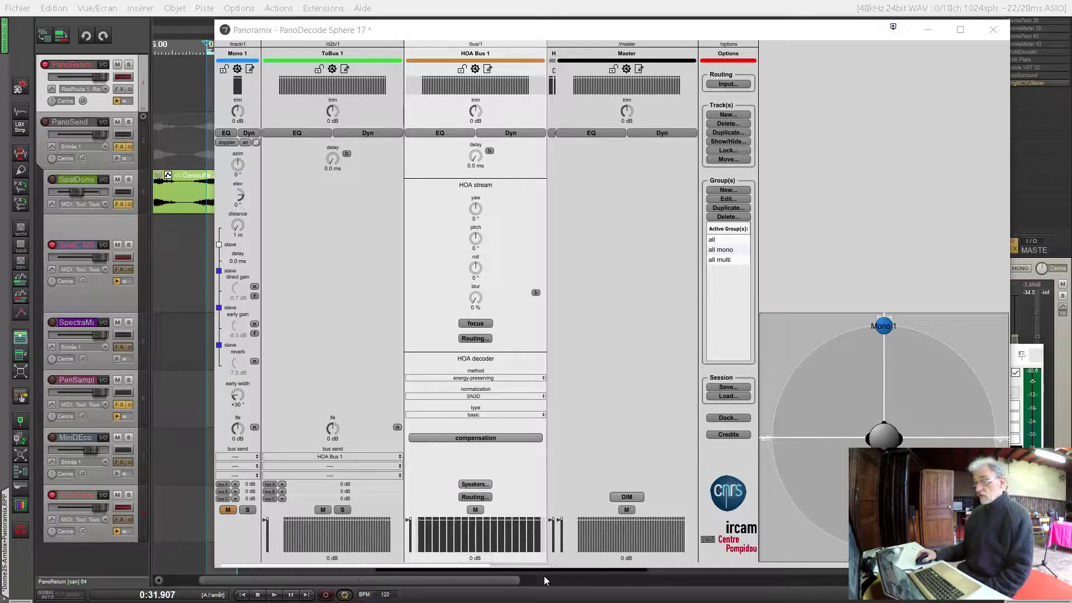
{"action": "left_click_drag", "start_coordinate": [542, 187], "coordinate": [470, 68]}
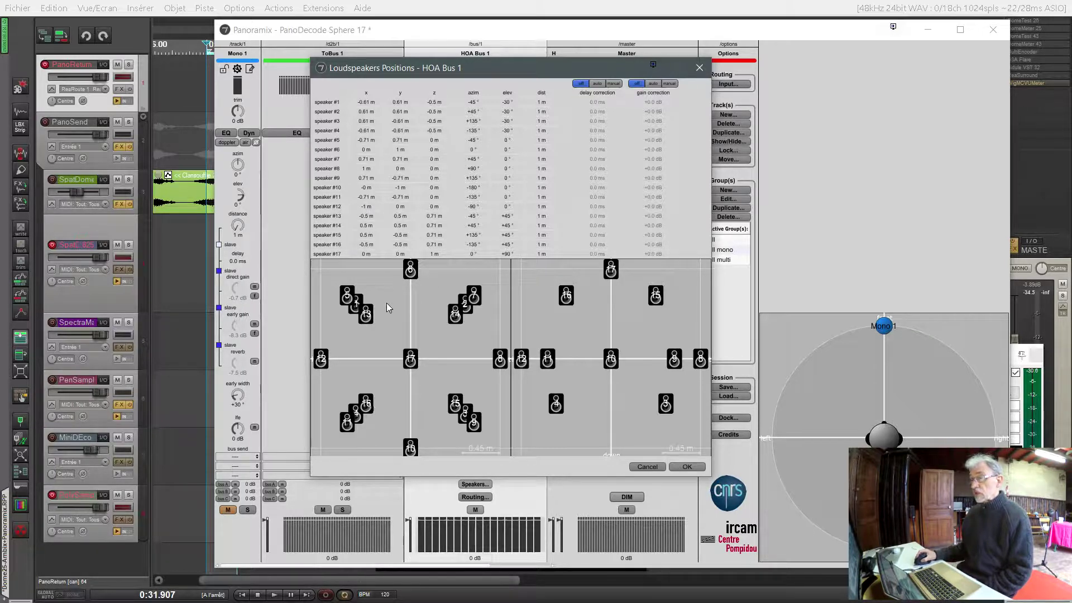
{"action": "left_click_drag", "start_coordinate": [515, 65], "coordinate": [256, 149]}
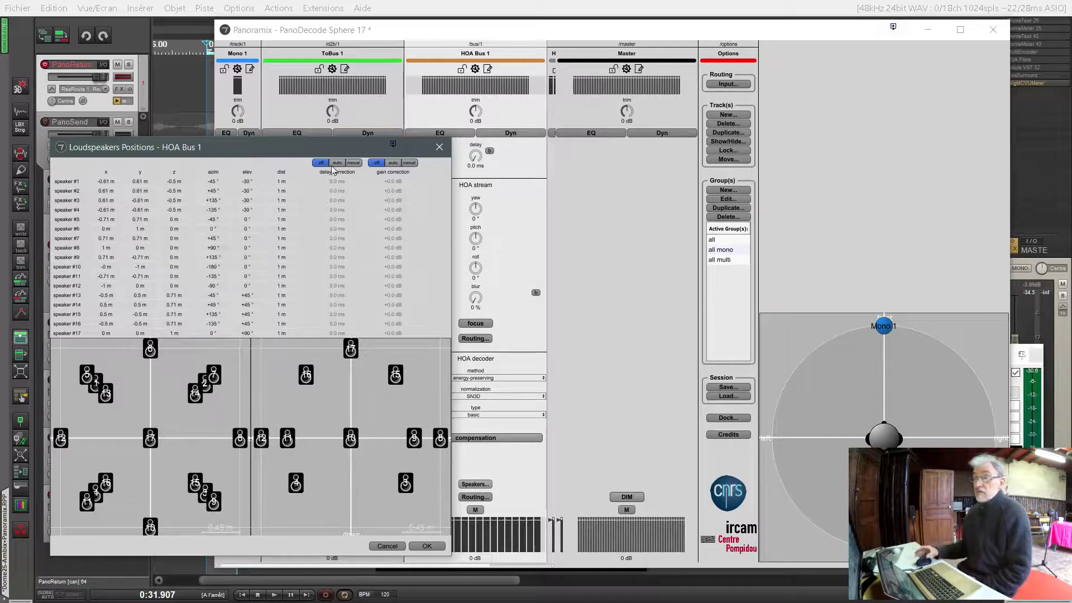
- Return to REAPER, check the PanoSend track's FX chain, and reposition the MultiEncoder window above the SpatDome 43A window
{"action": "left_click", "coordinate": [135, 45]}
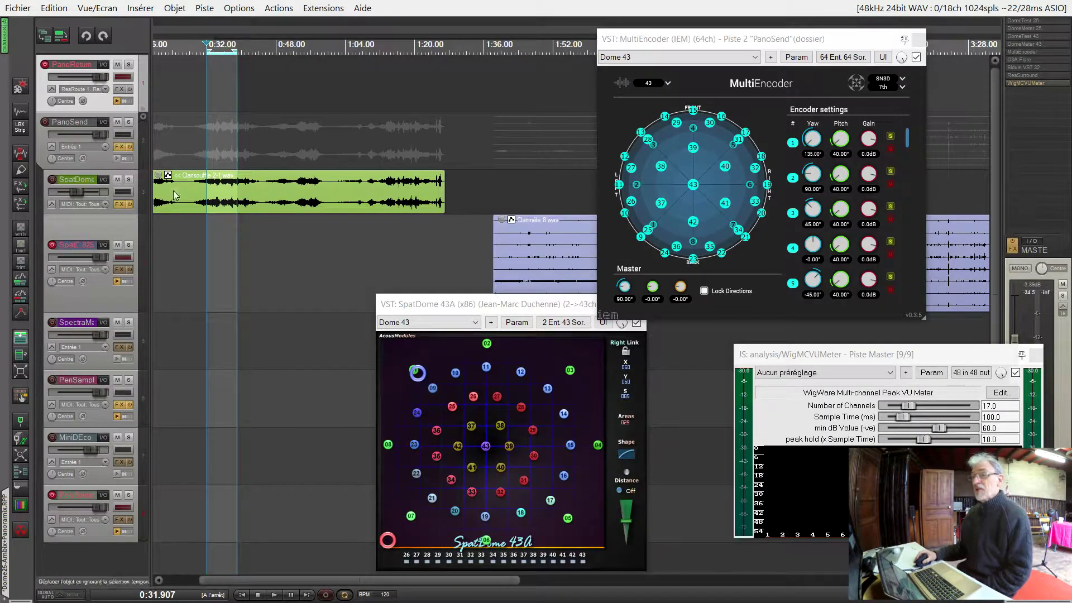
{"action": "left_click", "coordinate": [119, 147]}
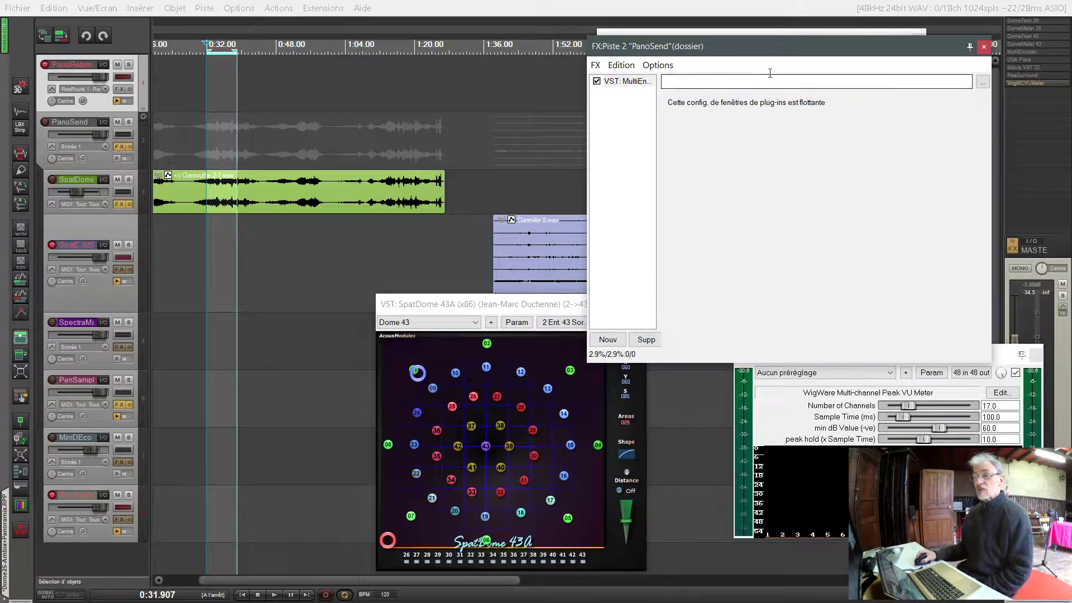
{"action": "left_click", "coordinate": [985, 47]}
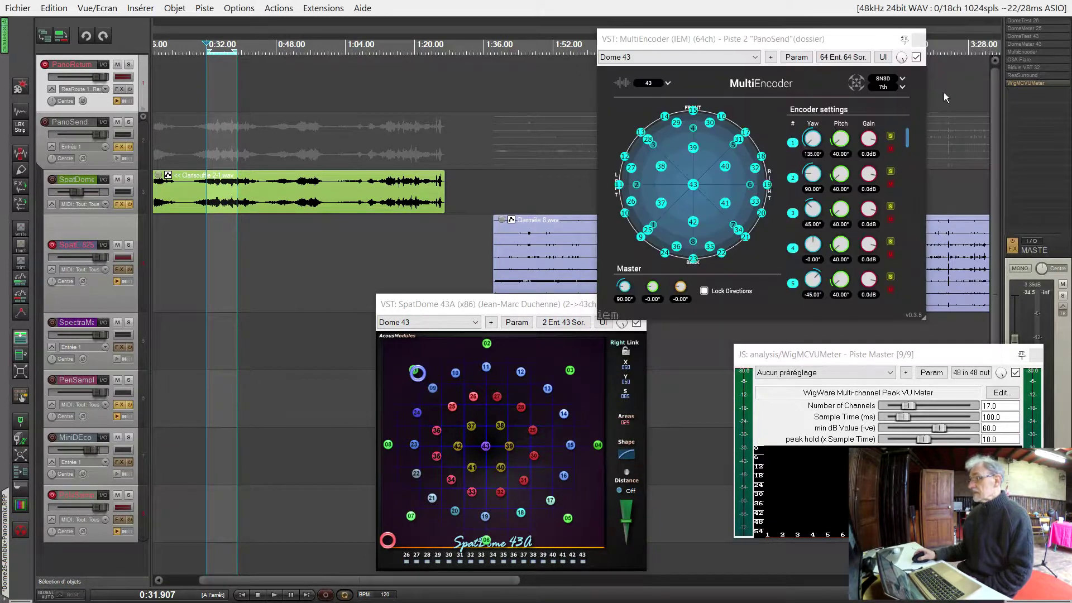
{"action": "left_click_drag", "start_coordinate": [749, 44], "coordinate": [578, 79]}
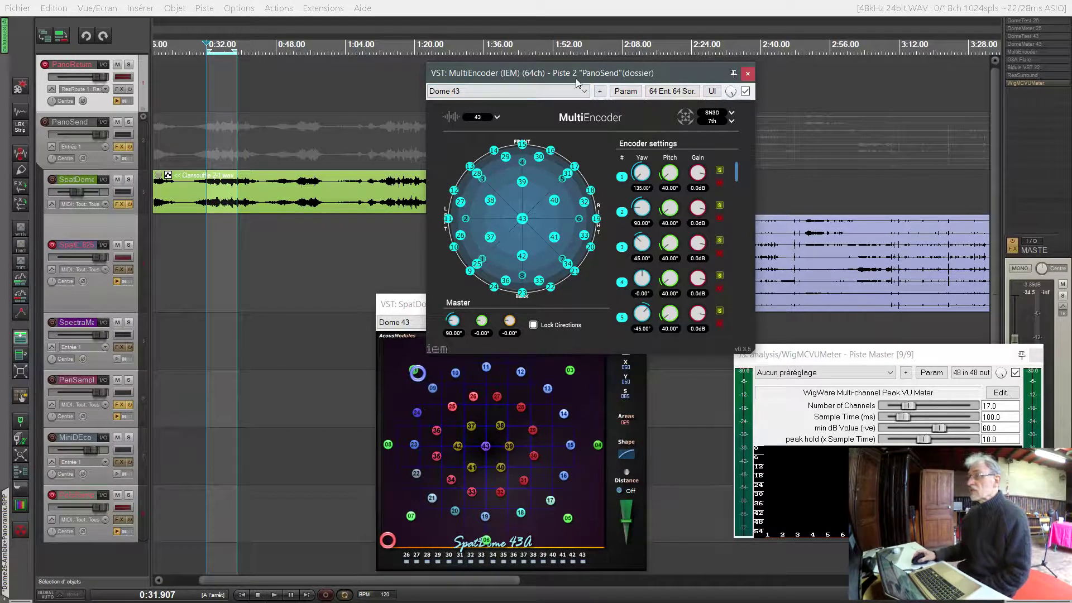
{"action": "left_click_drag", "start_coordinate": [590, 74], "coordinate": [639, 59]}
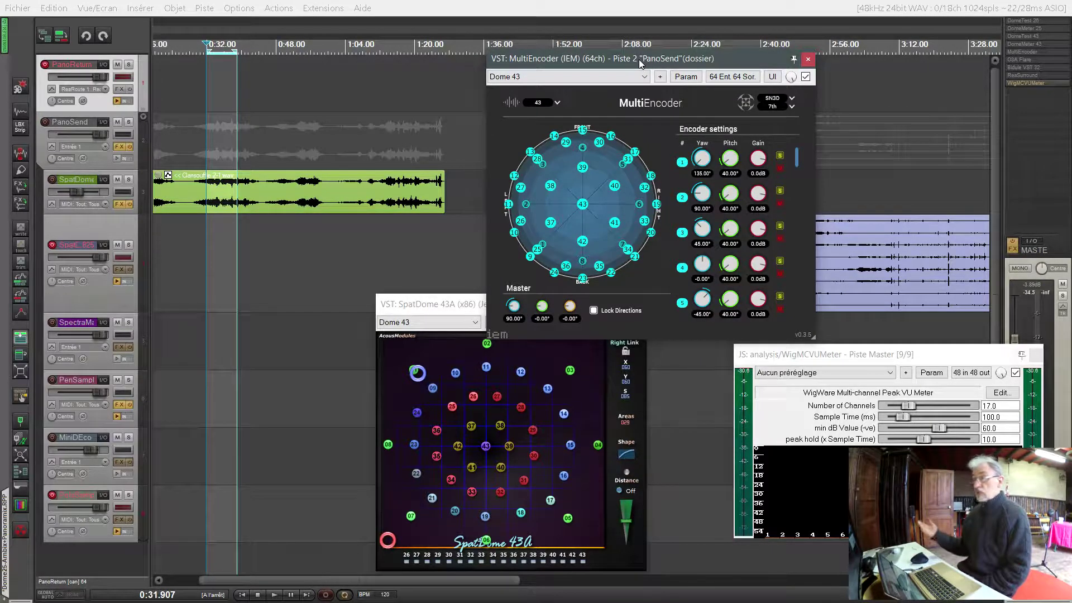
{"action": "left_click_drag", "start_coordinate": [639, 59], "coordinate": [612, 58]}
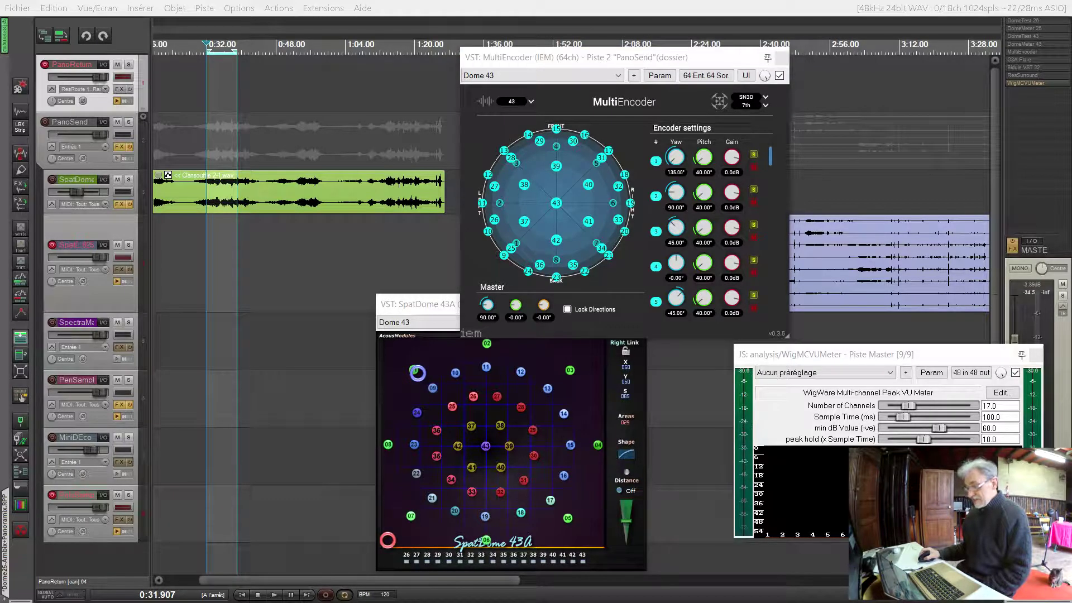
- Examine the HOA Bus 1 loudspeaker positions in Panoramix, and return to the PanoSend and PanoReturn tracks in REAPER
{"action": "key", "text": "alt+Tab"}
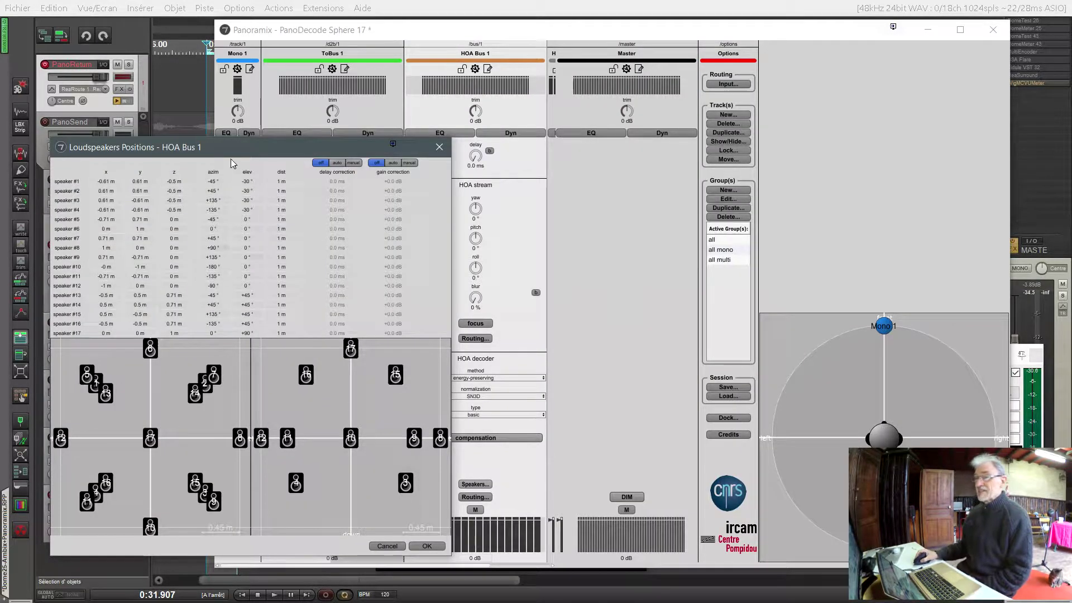
{"action": "left_click_drag", "start_coordinate": [231, 162], "coordinate": [499, 107]}
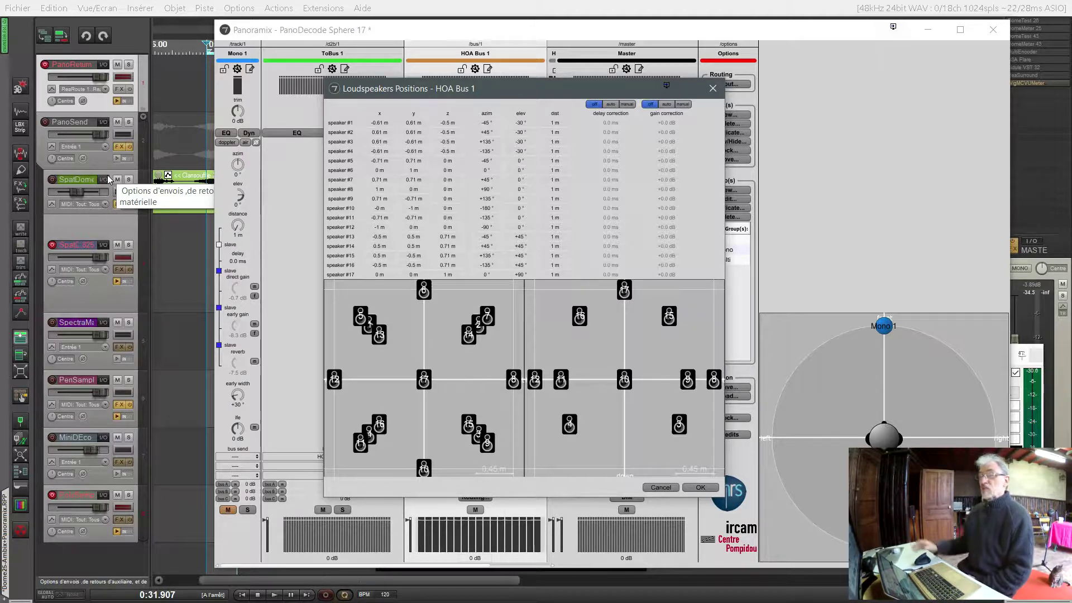
{"action": "left_click", "coordinate": [96, 160]}
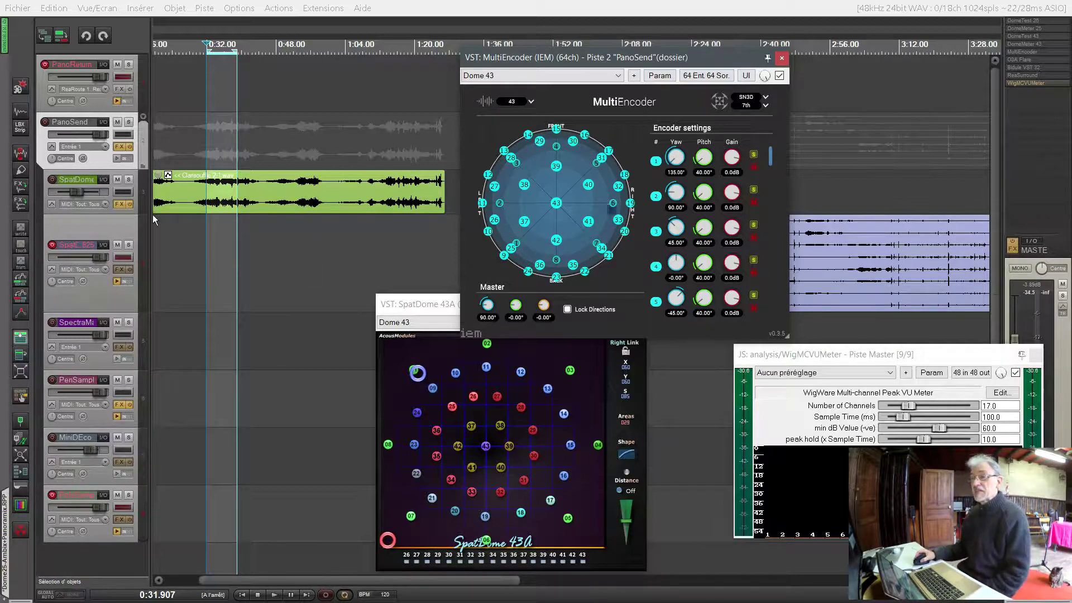
{"action": "left_click", "coordinate": [103, 103]}
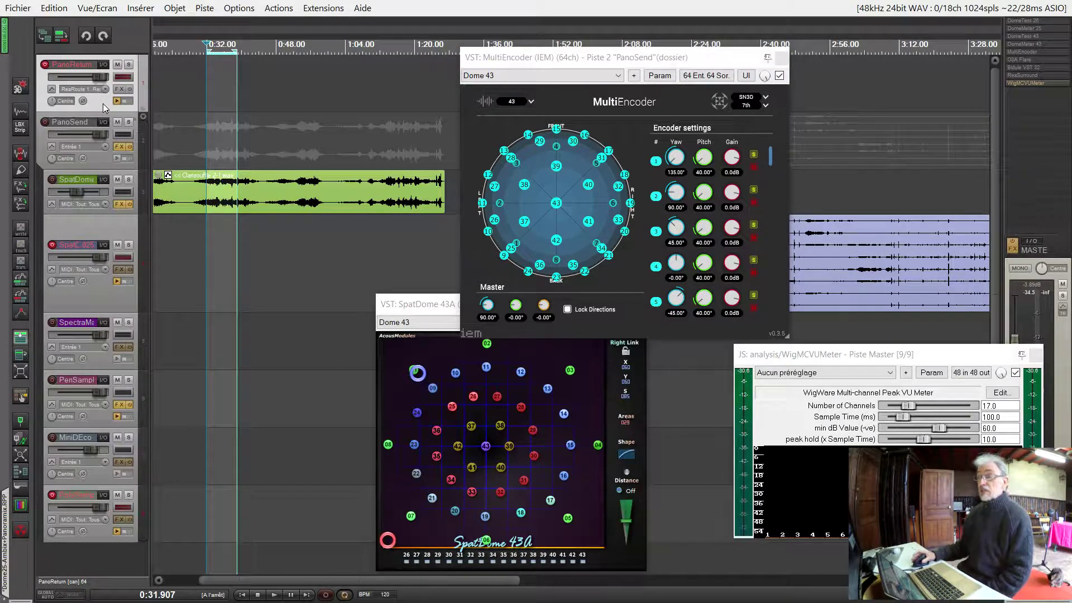
- Play the looped excerpt while moving the SpatDome 43A source around the dome to just beside speaker 40, and stop playback
{"action": "key", "text": "space"}
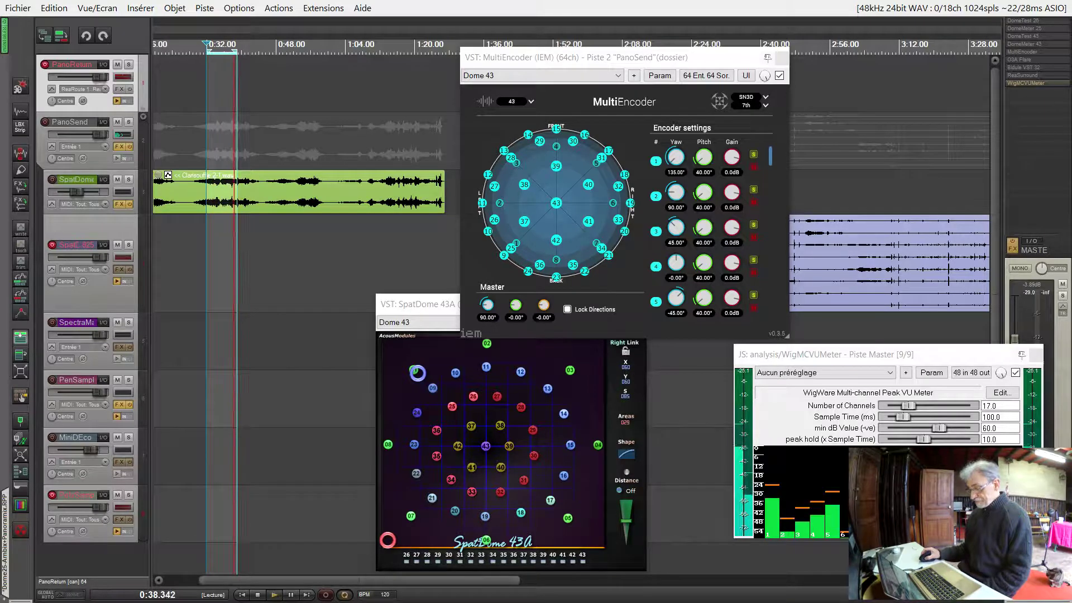
{"action": "key", "text": "alt+Tab"}
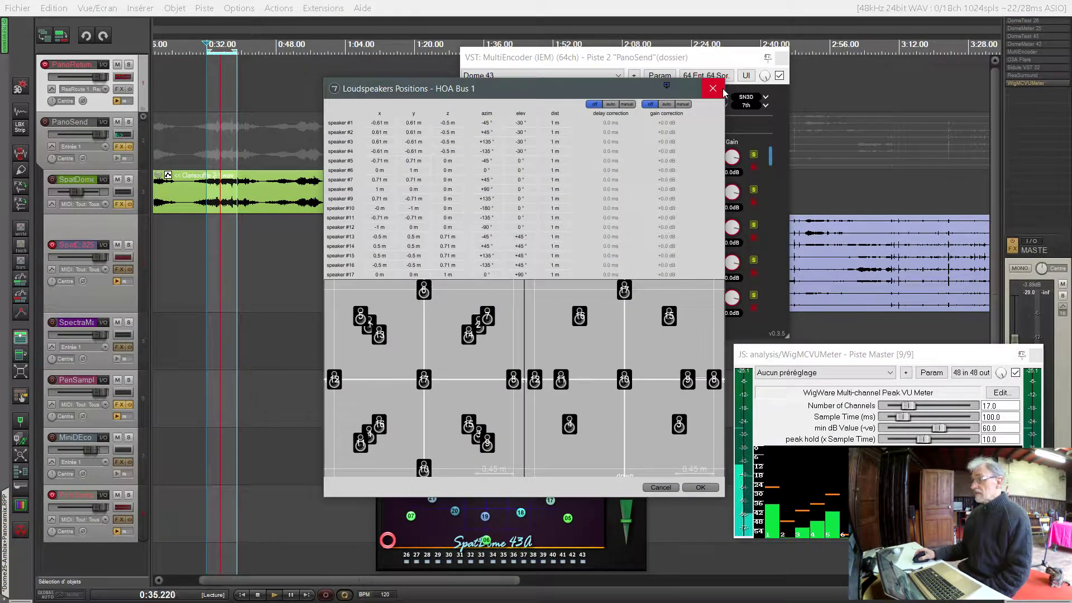
{"action": "key", "text": "alt+Tab"}
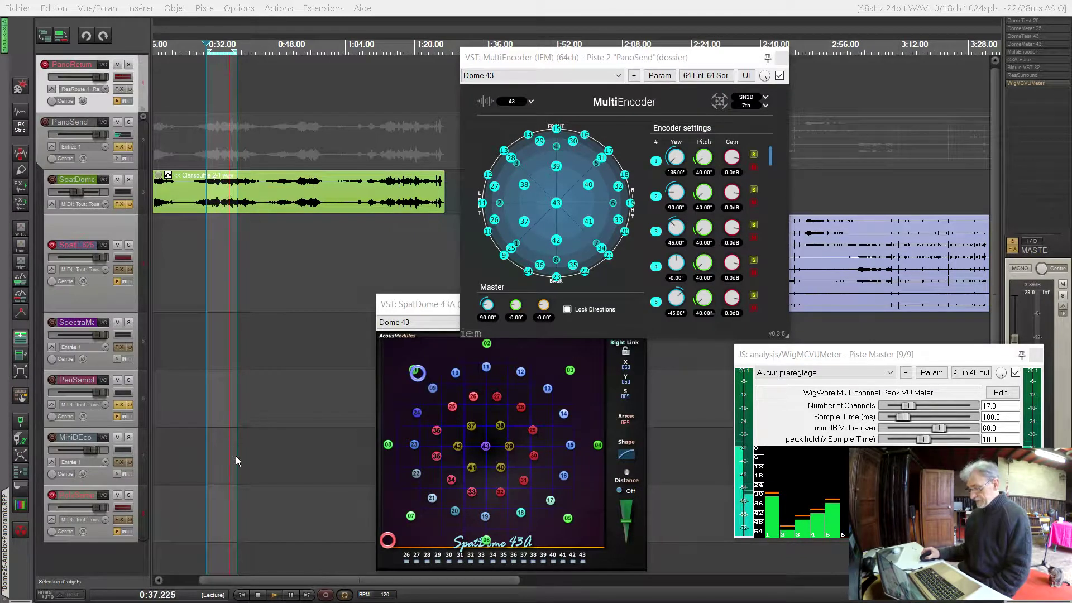
{"action": "left_click_drag", "start_coordinate": [419, 374], "coordinate": [402, 411]}
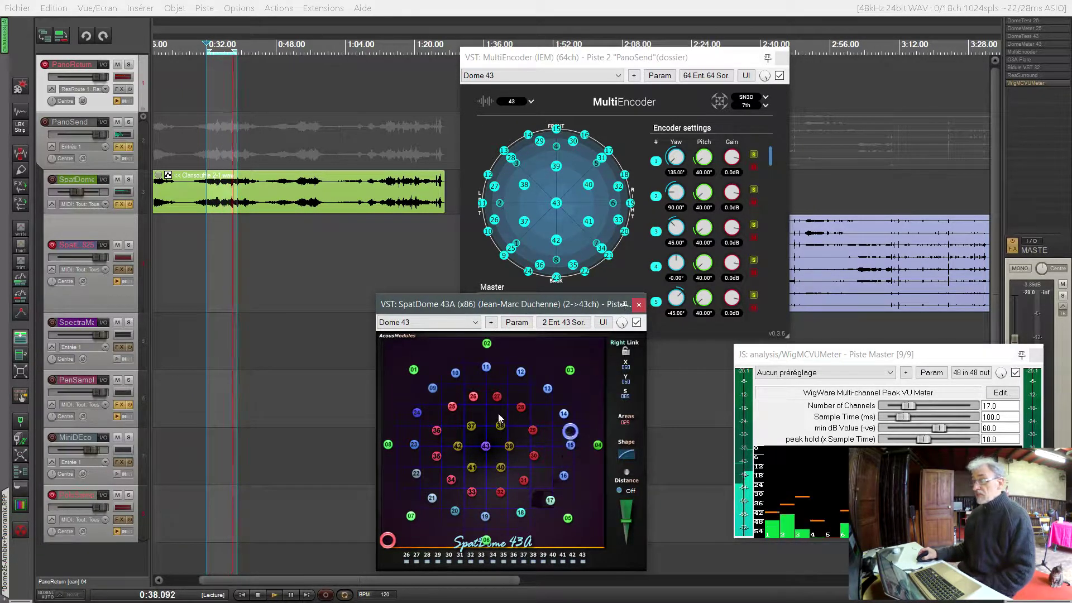
{"action": "left_click_drag", "start_coordinate": [476, 382], "coordinate": [451, 385]}
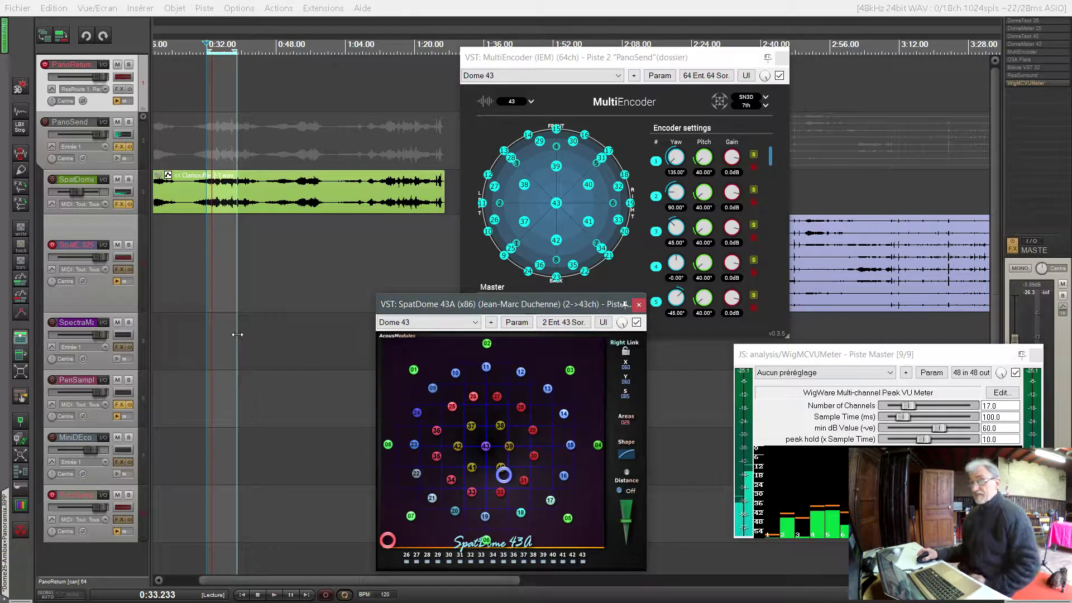
{"action": "key", "text": "space"}
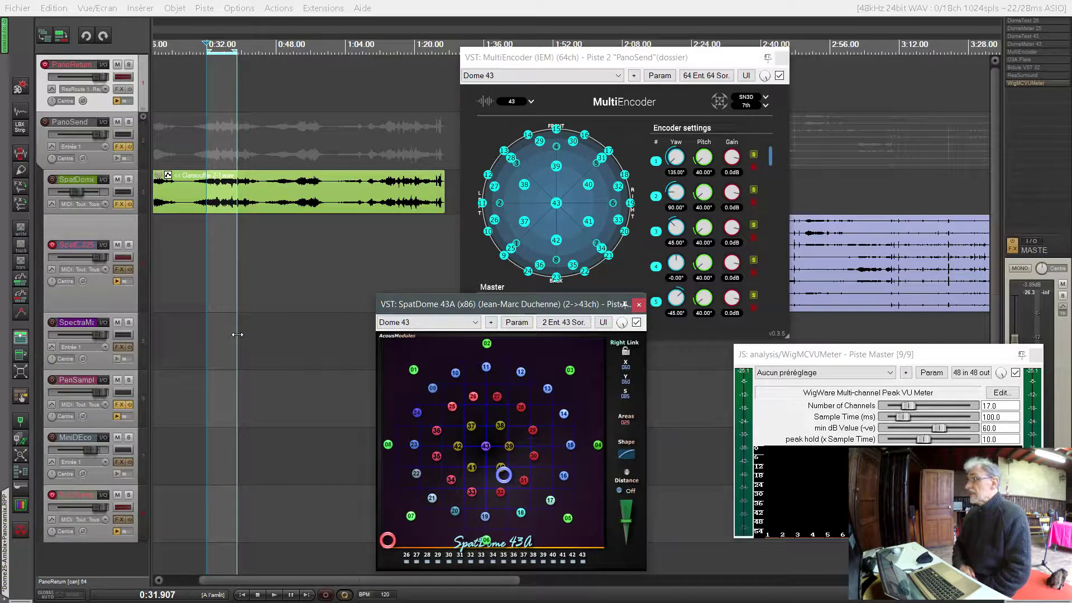
- Select the SpatDome 825 track, switch to Panoramix and close its window
{"action": "left_click", "coordinate": [99, 223]}
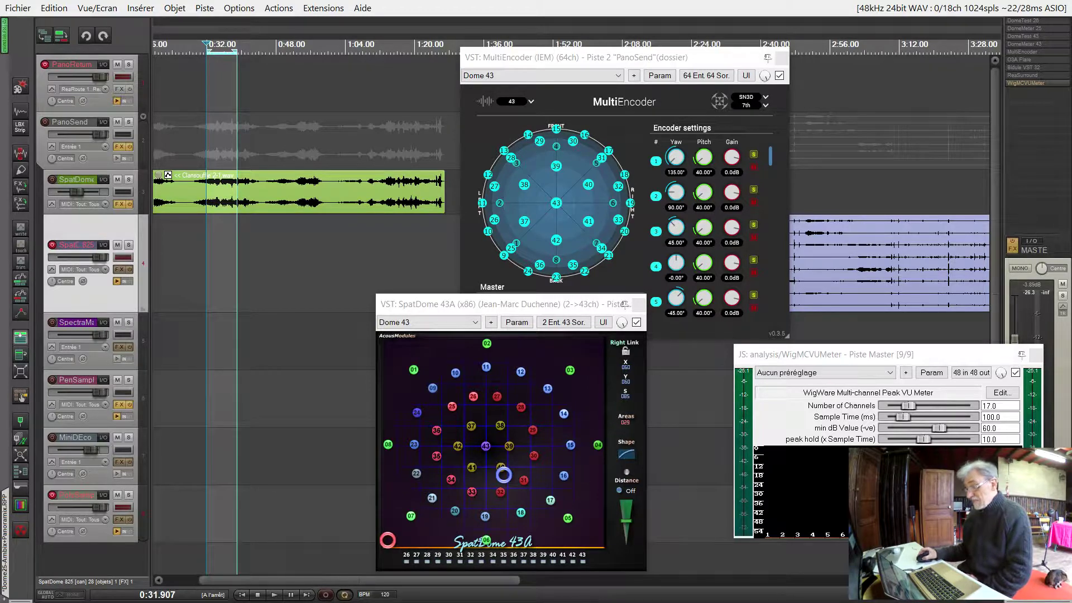
{"action": "key", "text": "alt+Tab"}
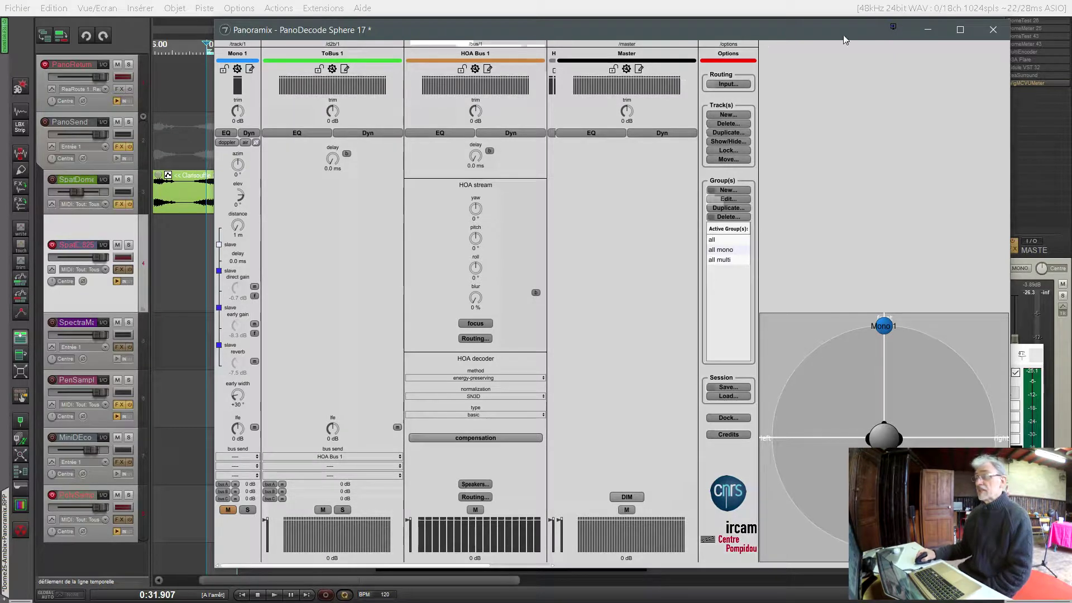
{"action": "left_click", "coordinate": [994, 30]}
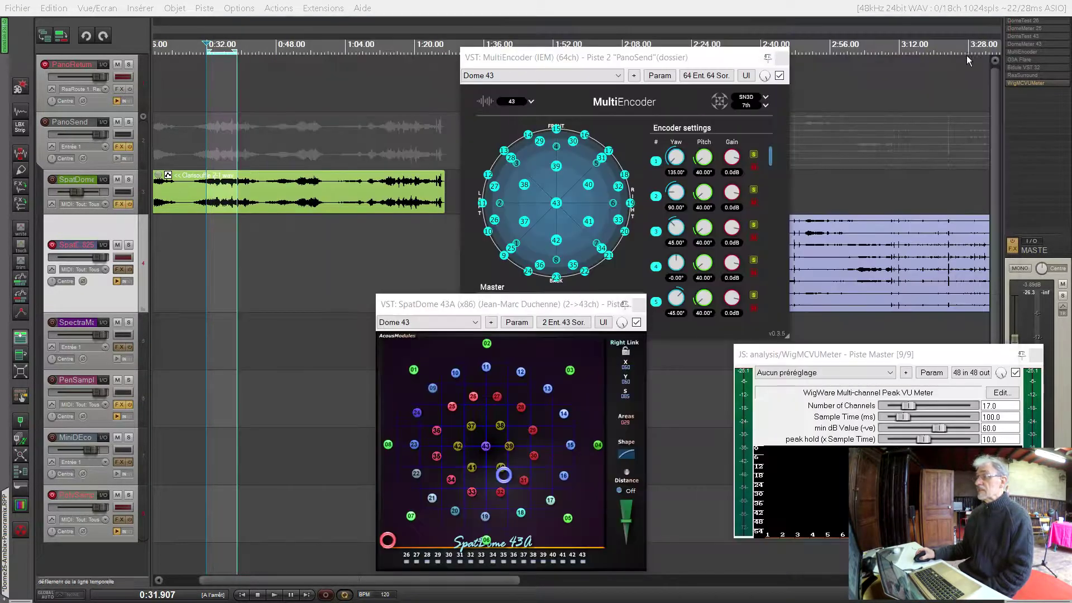
- Move the SpatDome 43A window away from the MultiEncoder display and open the monitoring FX chain
{"action": "left_click_drag", "start_coordinate": [513, 304], "coordinate": [426, 282]}
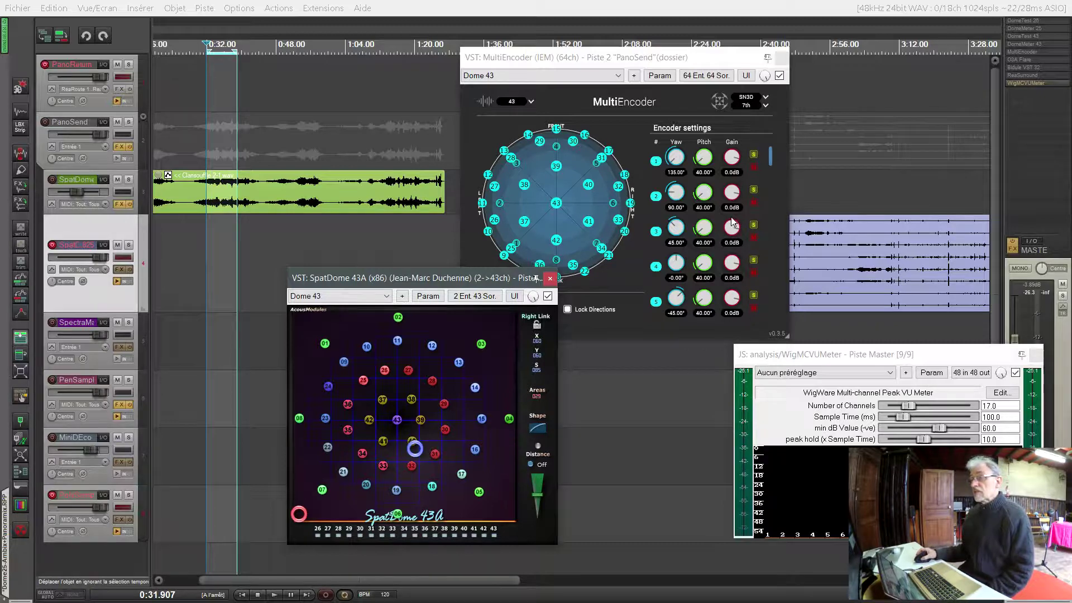
{"action": "left_click", "coordinate": [627, 58]}
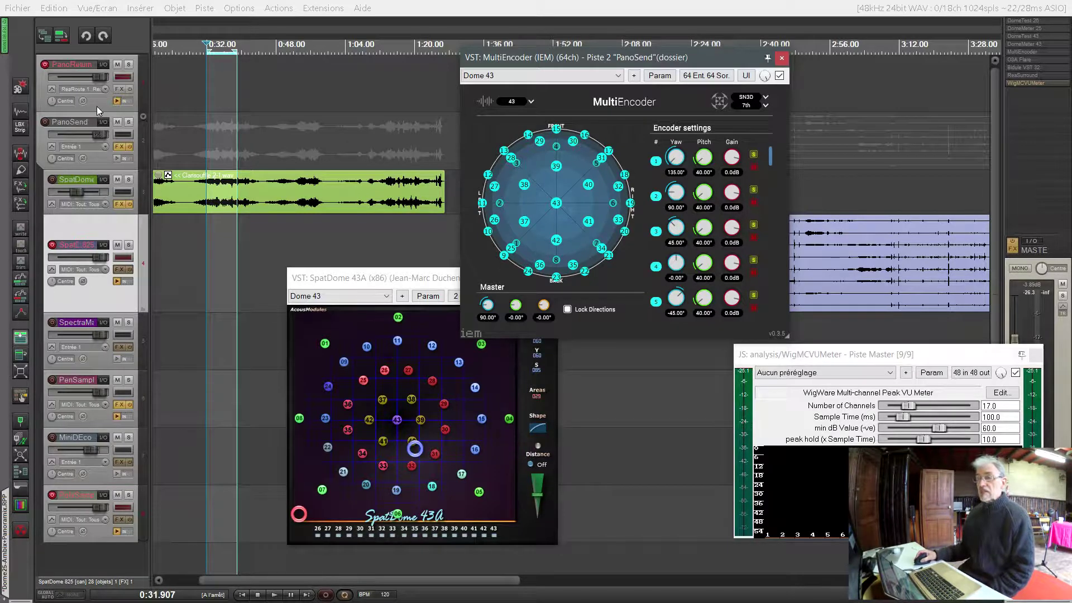
{"action": "left_click", "coordinate": [6, 46]}
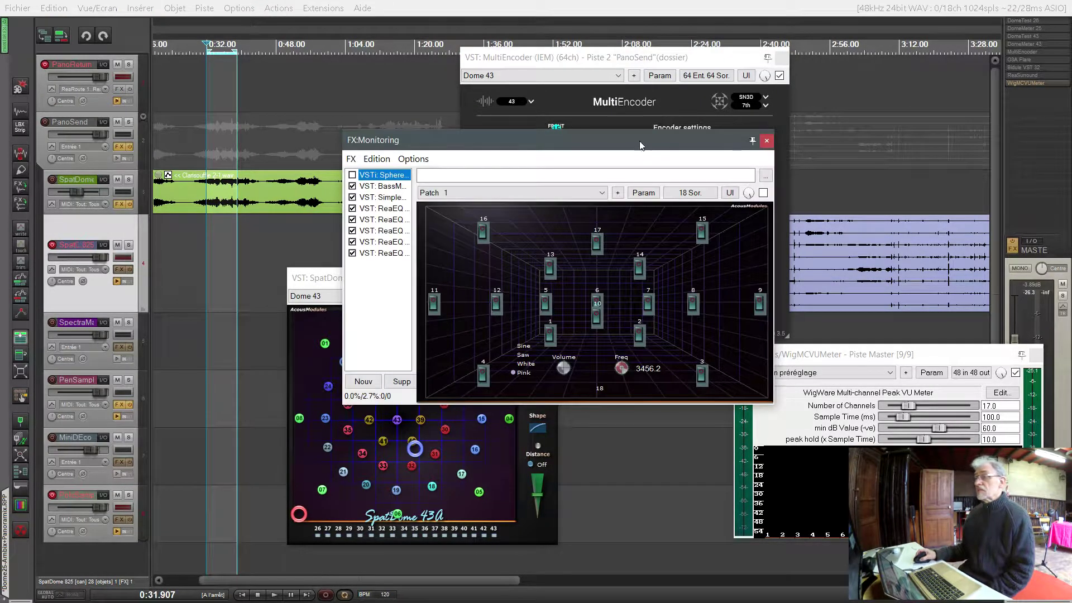
- Reposition the monitoring FX chain, examine its bass management plug-in and the plug-in's pin routing matrix, and close the matrix
{"action": "left_click_drag", "start_coordinate": [466, 161], "coordinate": [466, 161]}
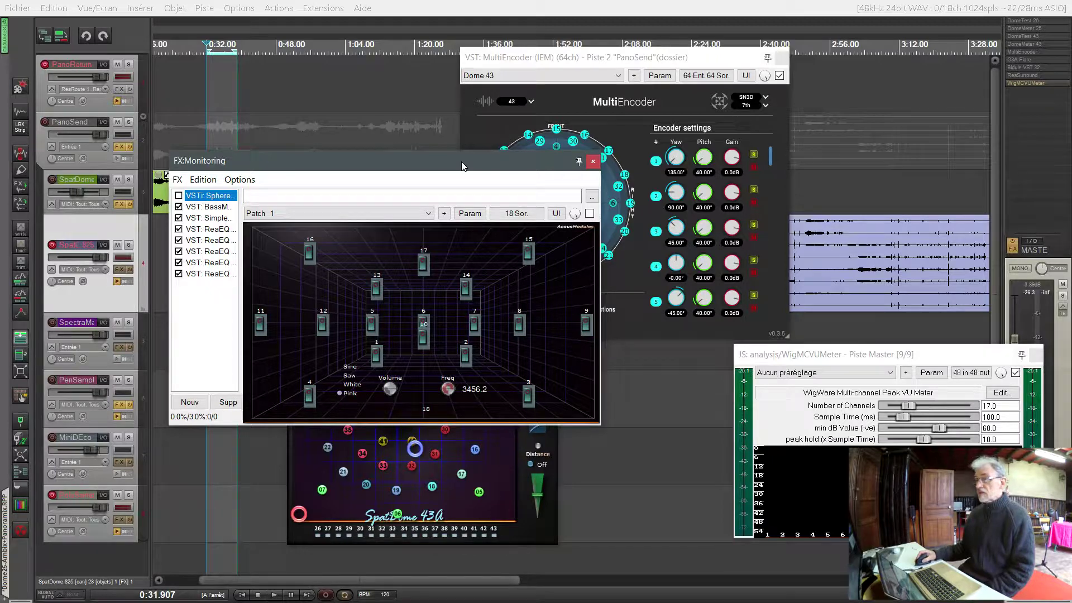
{"action": "left_click_drag", "start_coordinate": [471, 166], "coordinate": [607, 134]}
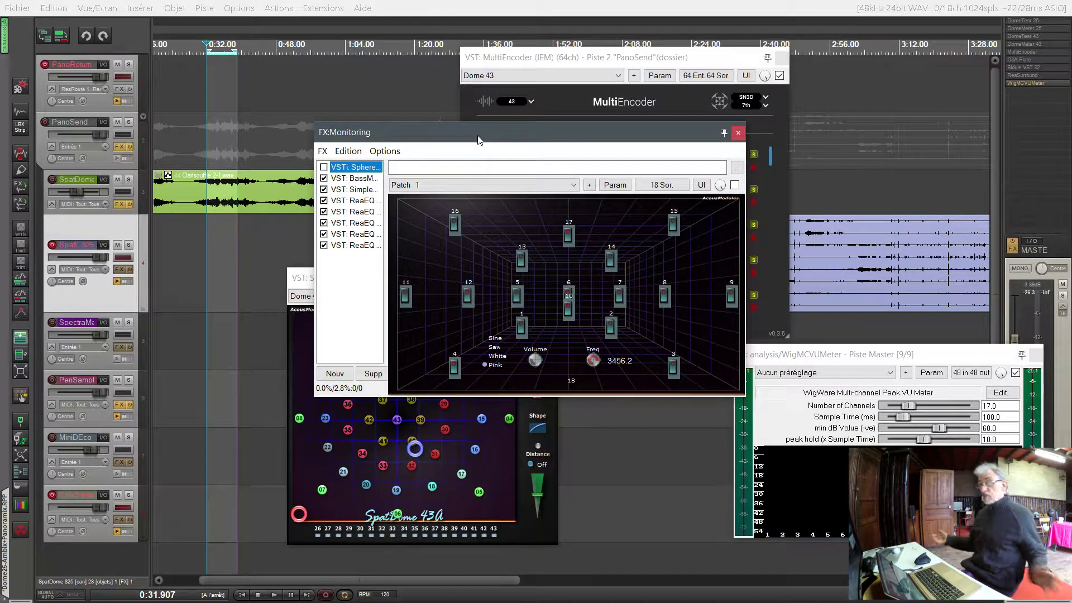
{"action": "left_click", "coordinate": [367, 180]}
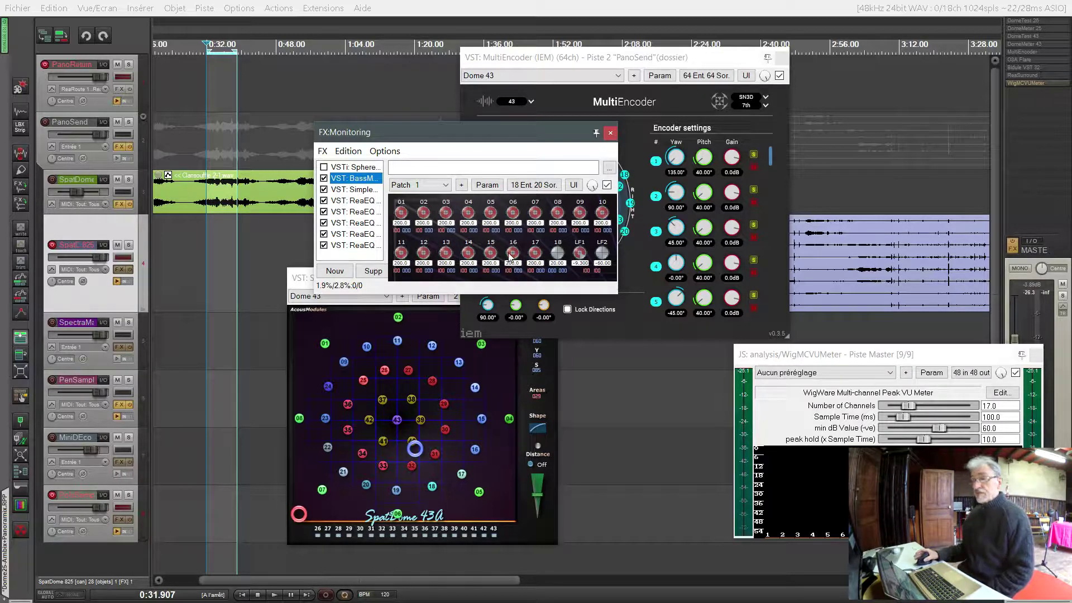
{"action": "left_click", "coordinate": [534, 185]}
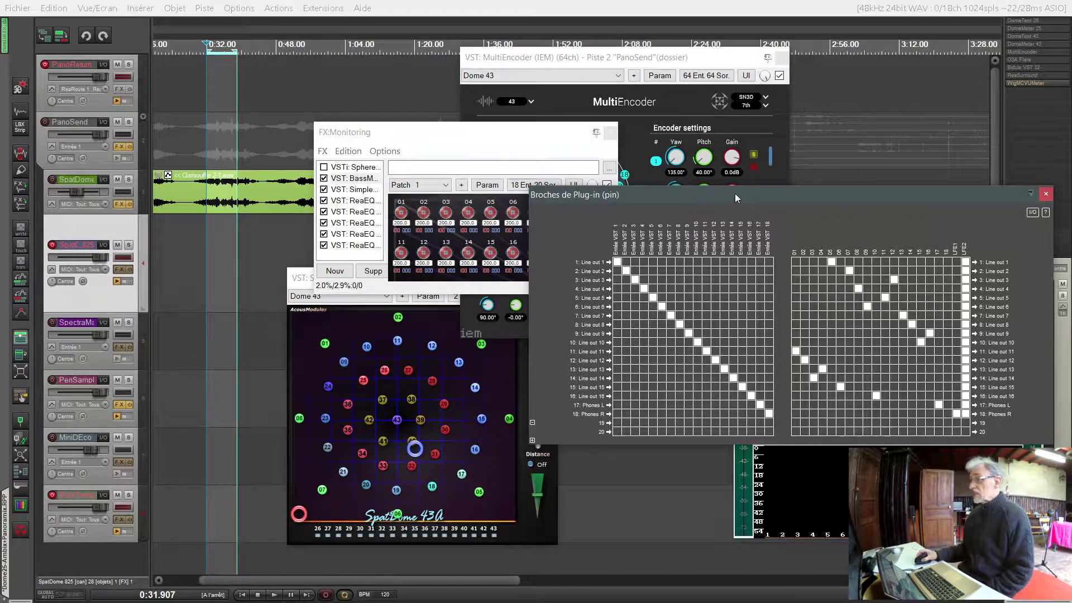
{"action": "left_click_drag", "start_coordinate": [735, 193], "coordinate": [352, 137]}
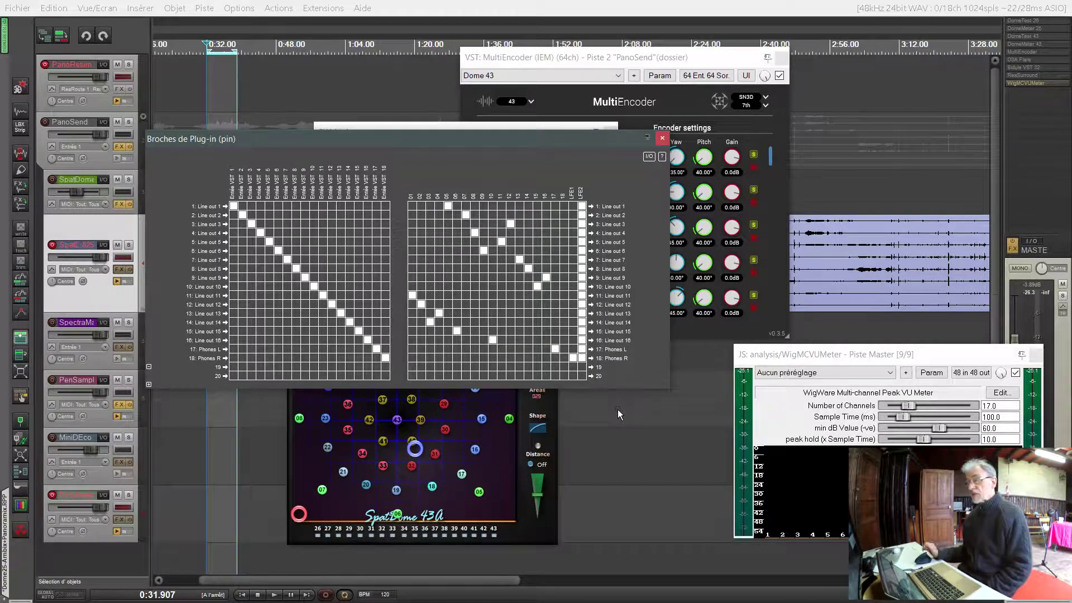
{"action": "left_click", "coordinate": [663, 139]}
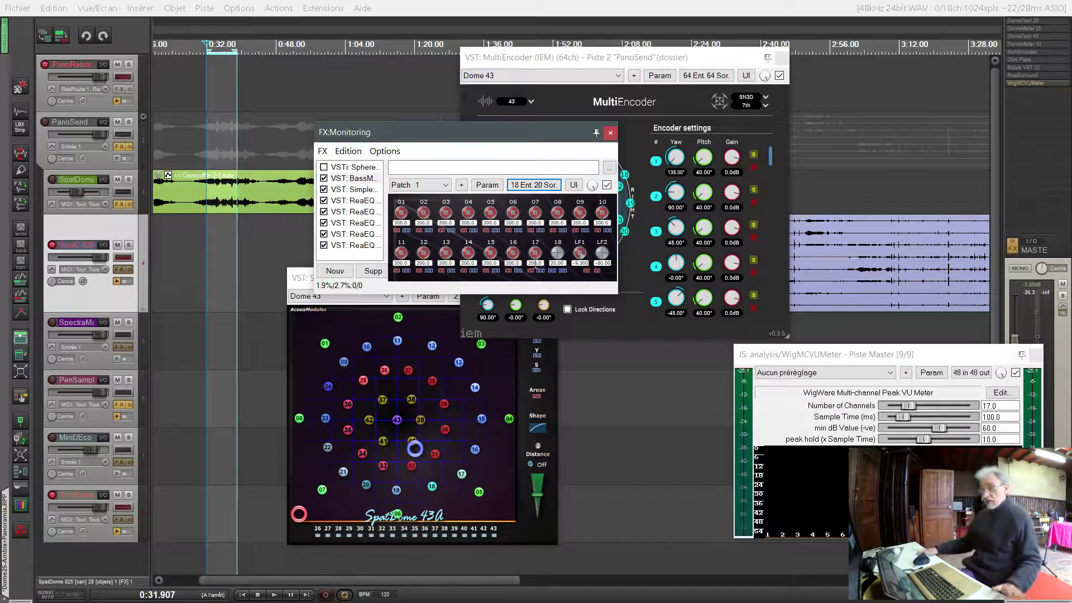
- Examine the first and last ReaEQ curves in the monitoring FX chain, and close the chain
{"action": "left_click", "coordinate": [371, 201]}
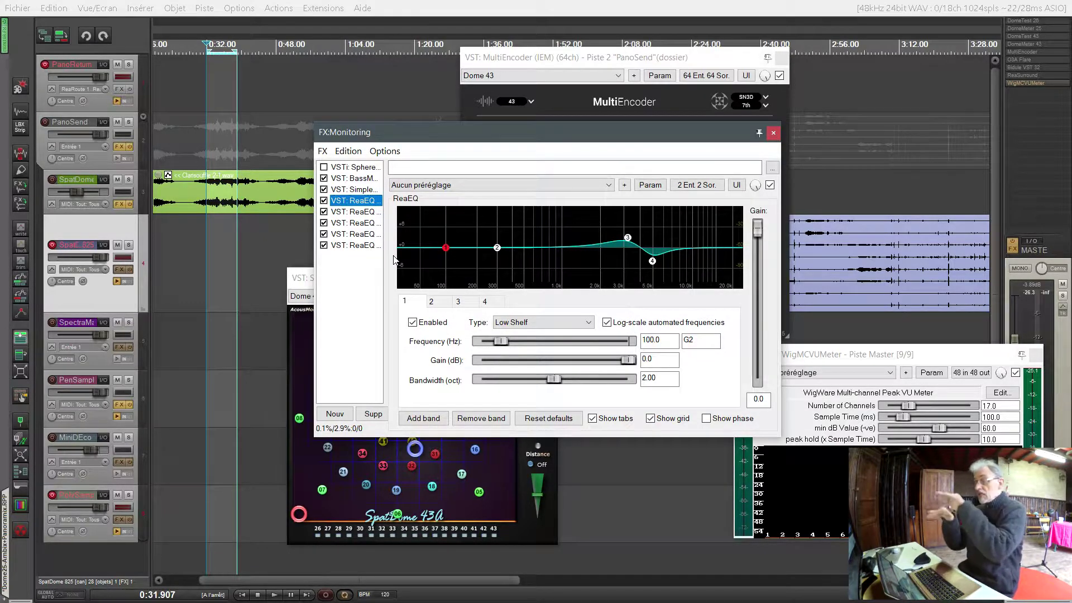
{"action": "left_click", "coordinate": [364, 246]}
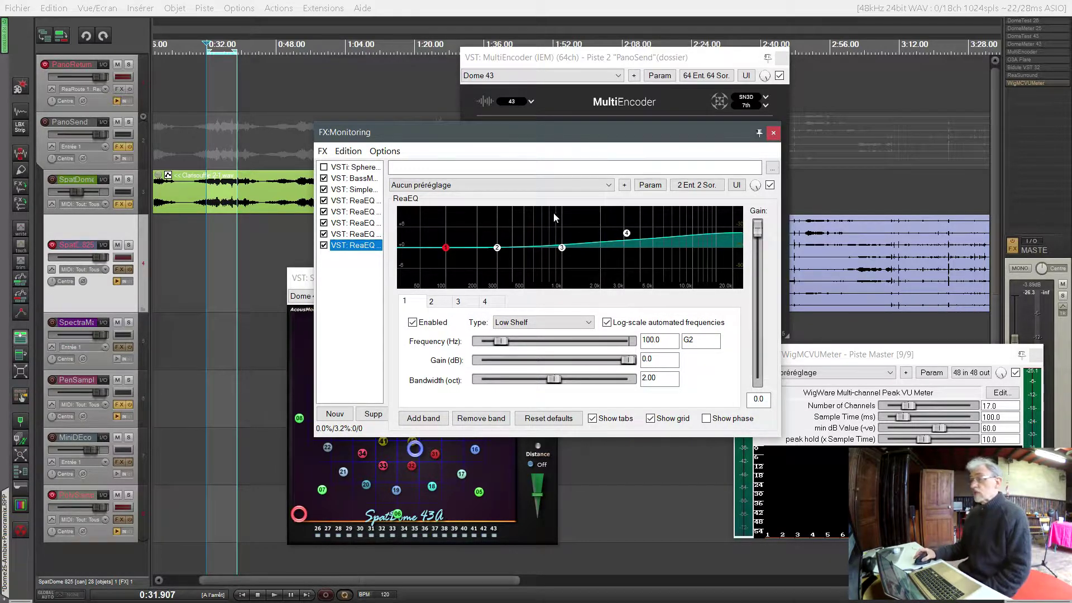
{"action": "left_click", "coordinate": [774, 133]}
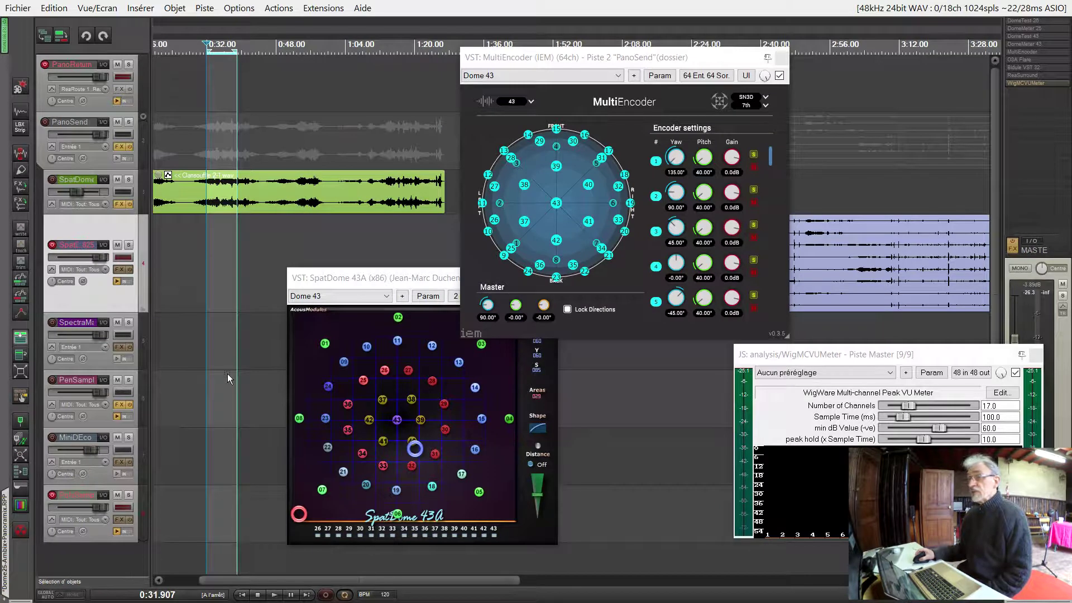